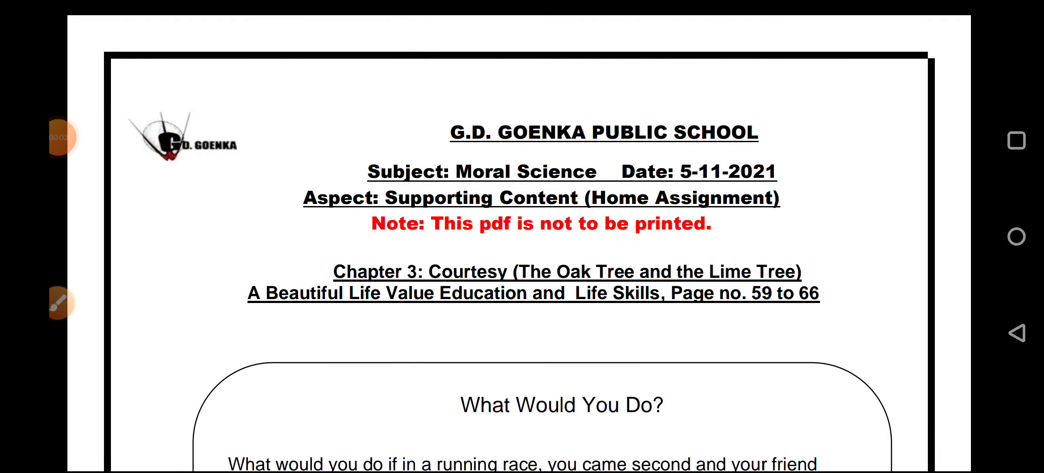
scroll(522, 244, down, 2)
scroll(521, 245, down, 1)
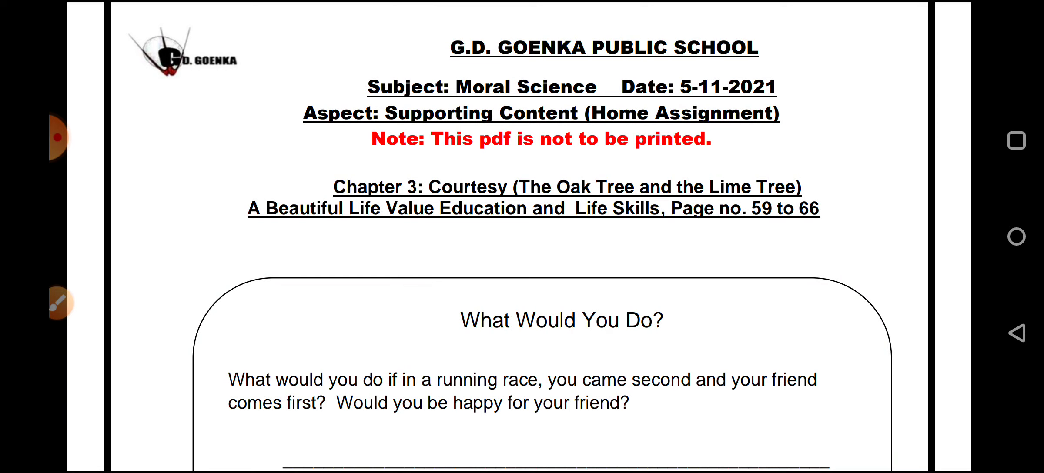
scroll(522, 277, down, 2)
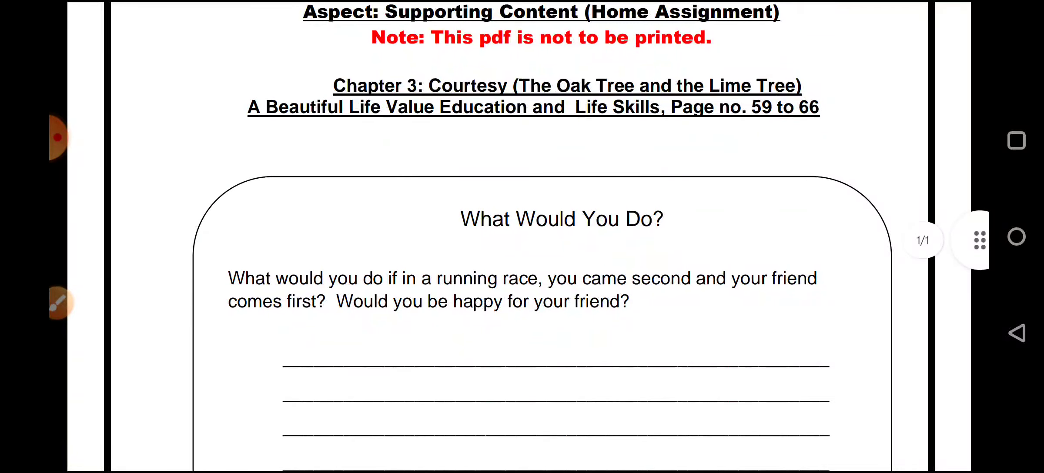
scroll(538, 245, down, 1)
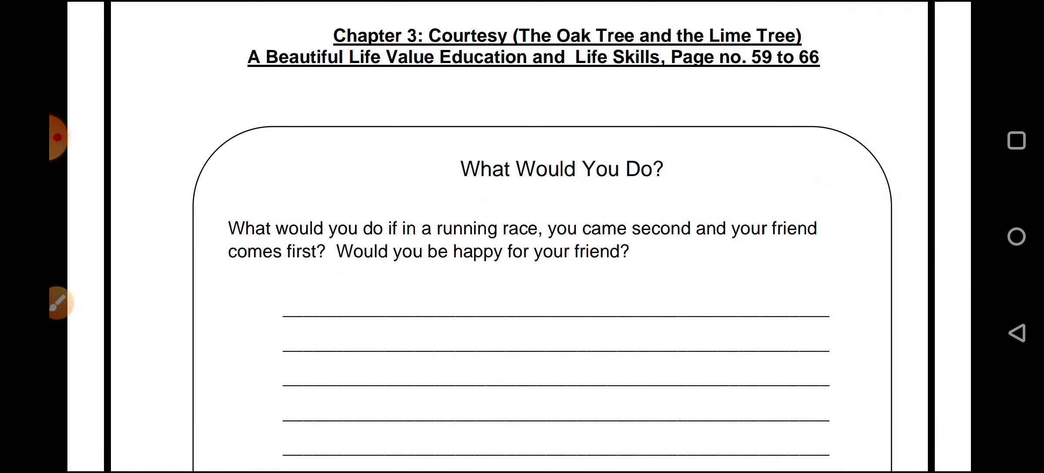
scroll(538, 245, down, 2)
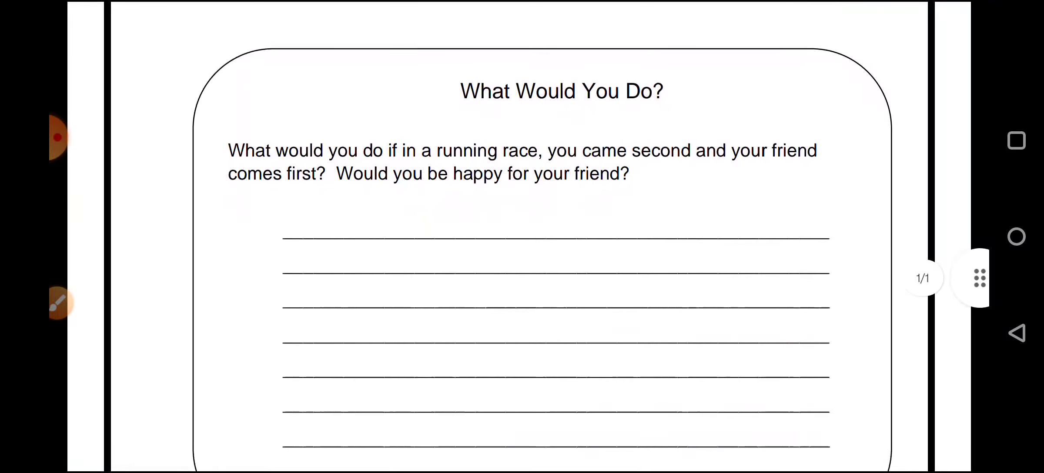
scroll(539, 245, down, 2)
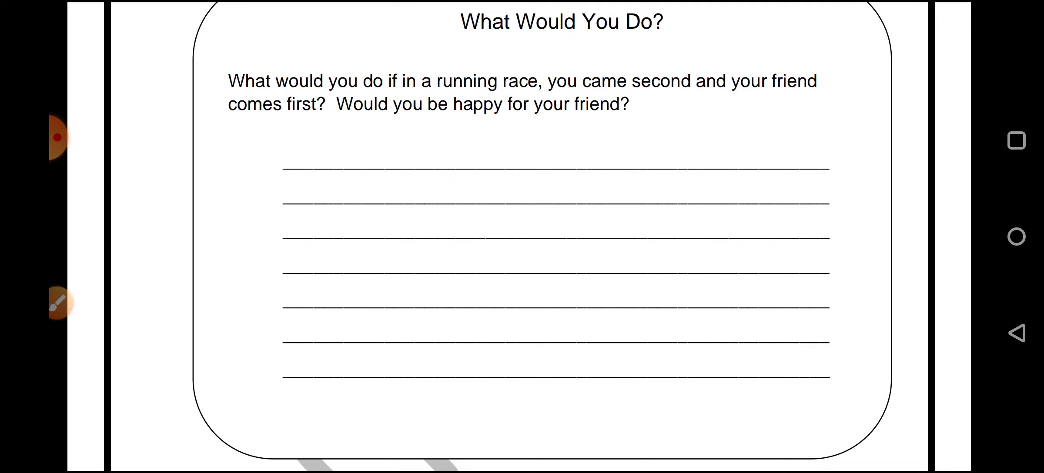
scroll(541, 237, down, 1)
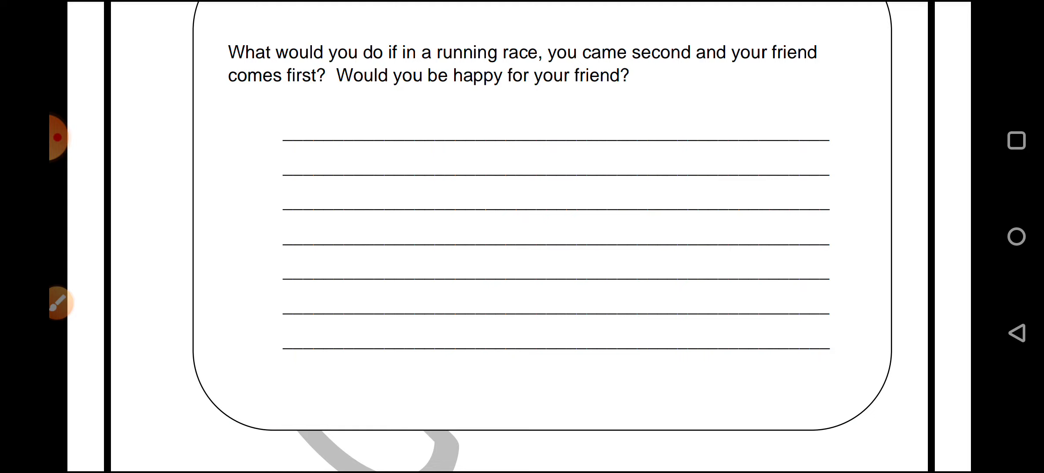
- Bring all seven blank answer lines and the bottom of the 'What Would You Do?' box into view
click(57, 137)
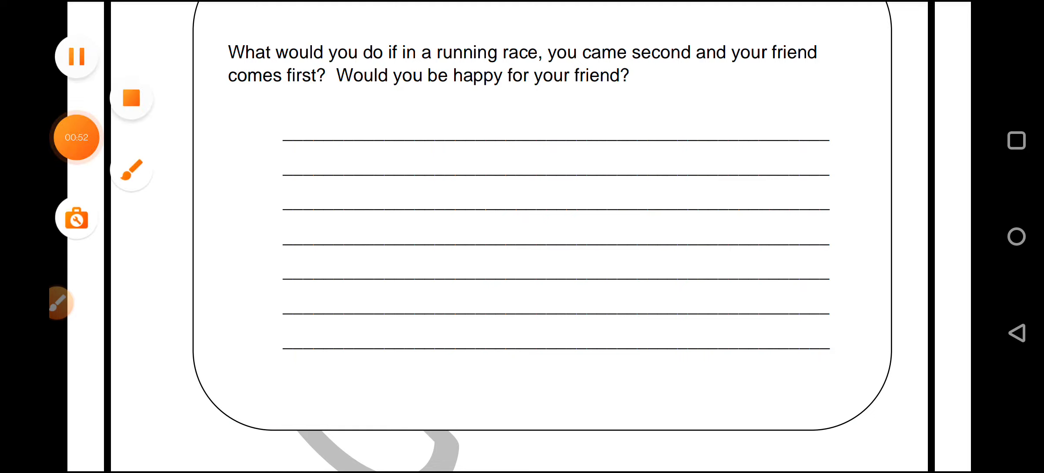